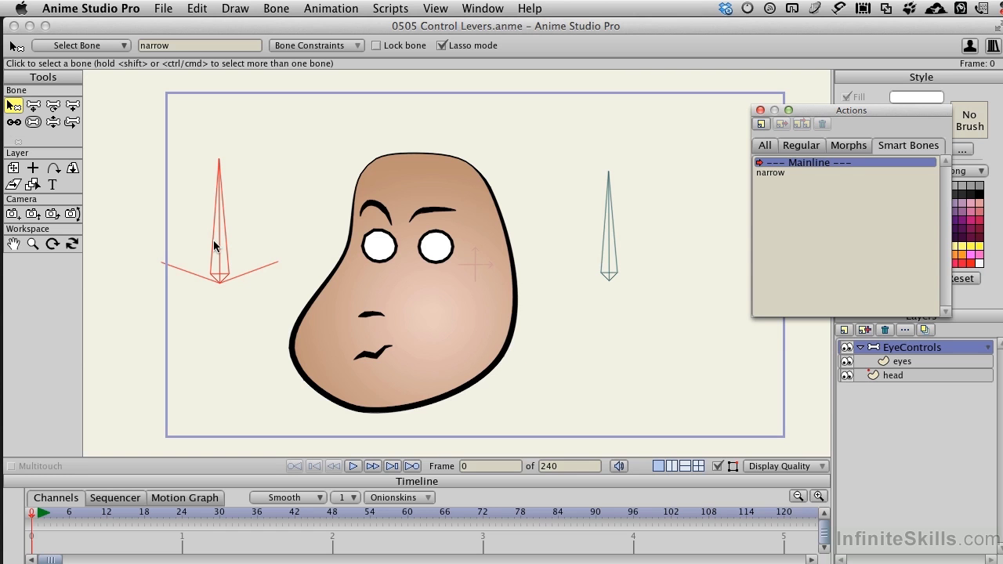
# - Select the right-hand control bone so the bone name field reads squint
pyautogui.click(611, 252)
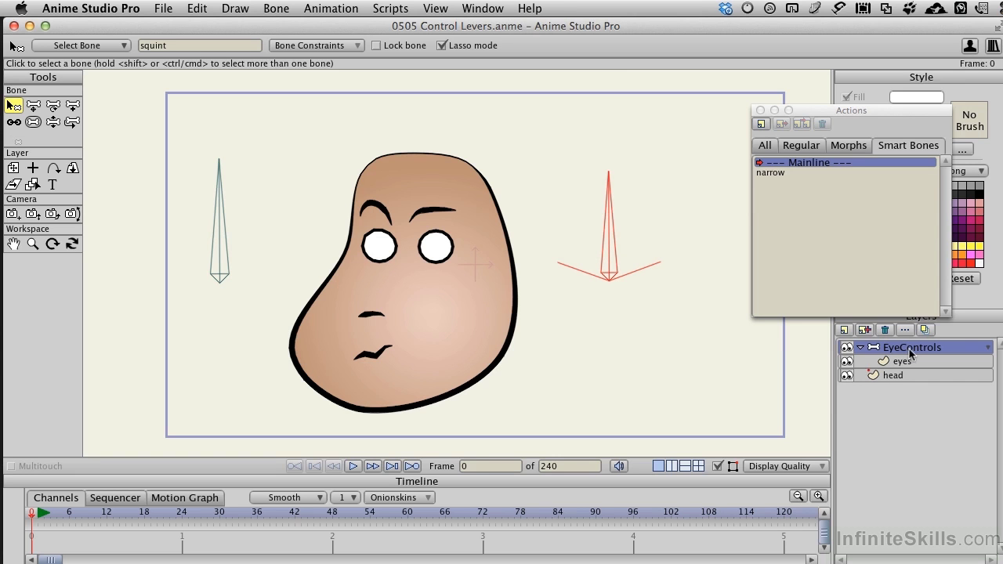
# - Create a new smart-bone action named 'squint' alongside the narrow action
pyautogui.click(762, 125)
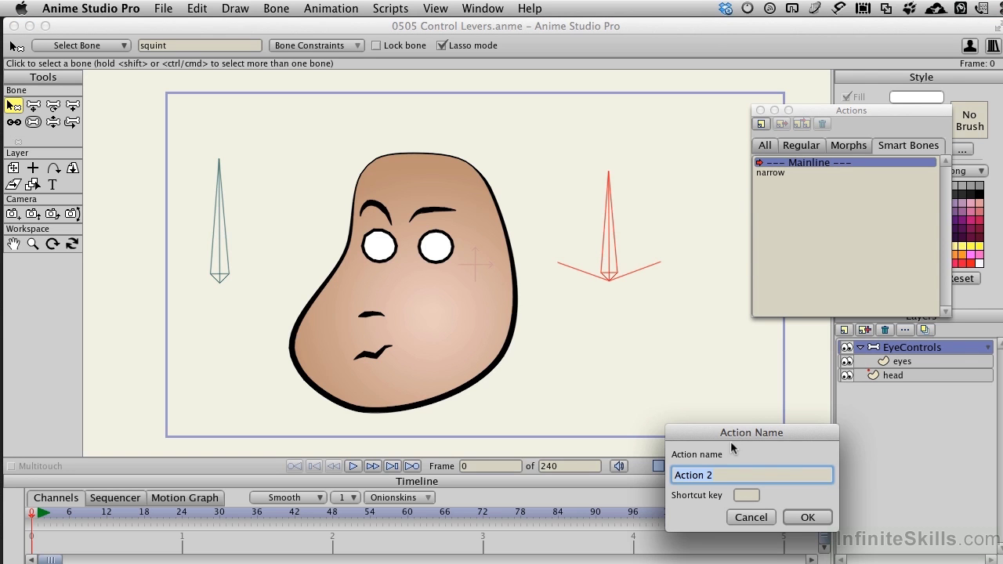
pyautogui.write('squint')
pyautogui.moveTo(744, 438); pyautogui.dragTo(762, 368)
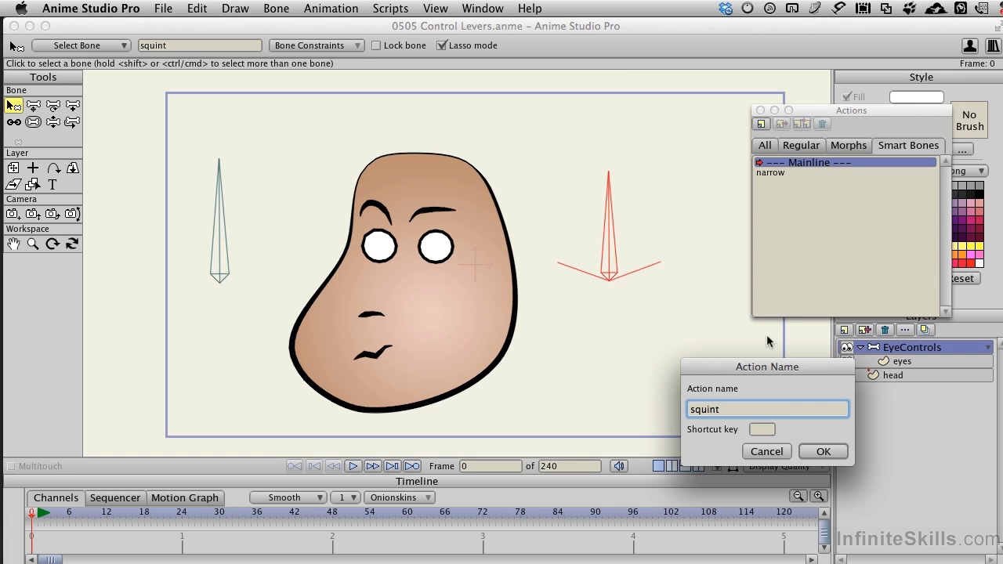
pyautogui.click(820, 454)
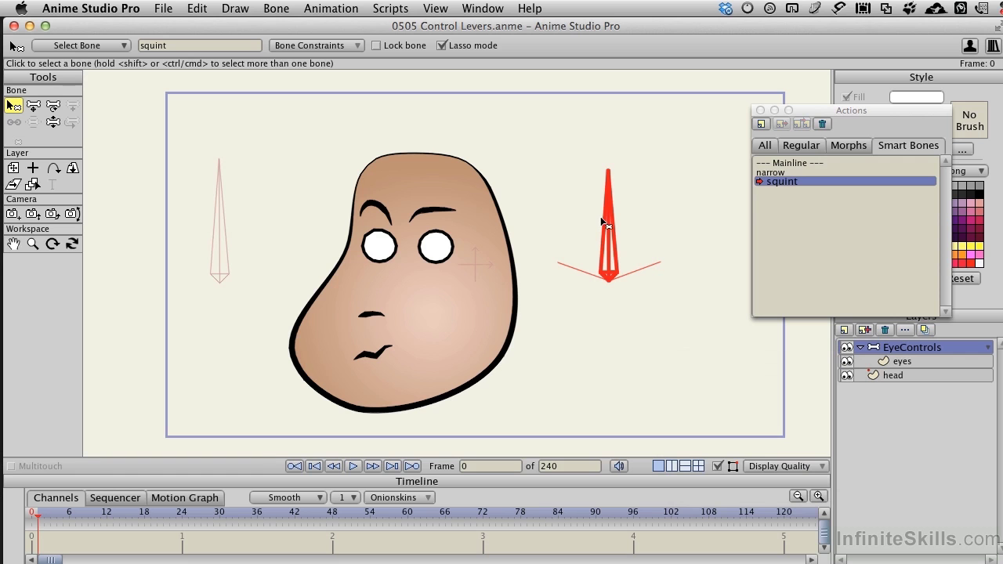
# - Rotate the squint lever down to about 20° in the squint action, then select the eyes layer
pyautogui.click(53, 107)
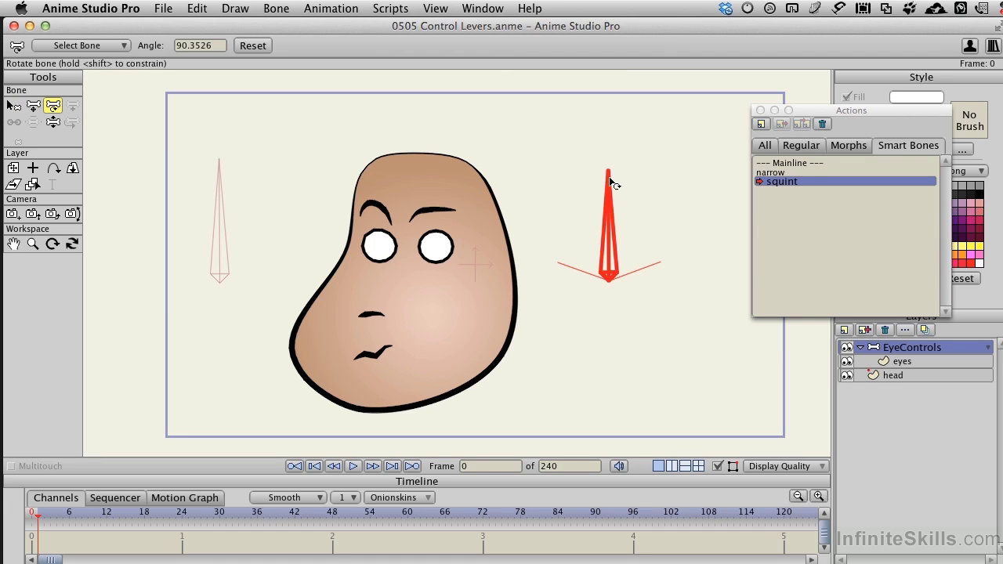
pyautogui.moveTo(612, 183); pyautogui.dragTo(798, 243)
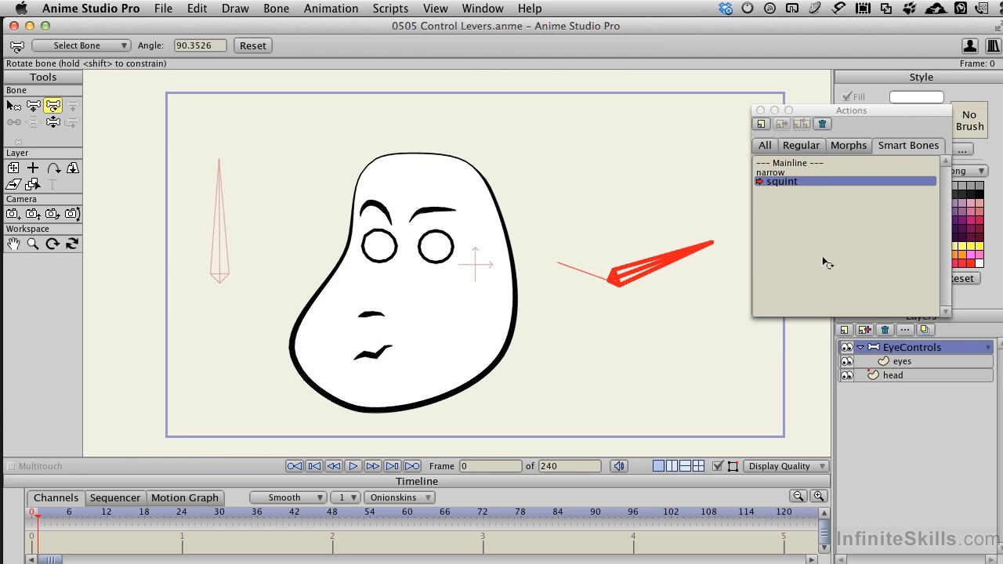
pyautogui.click(915, 363)
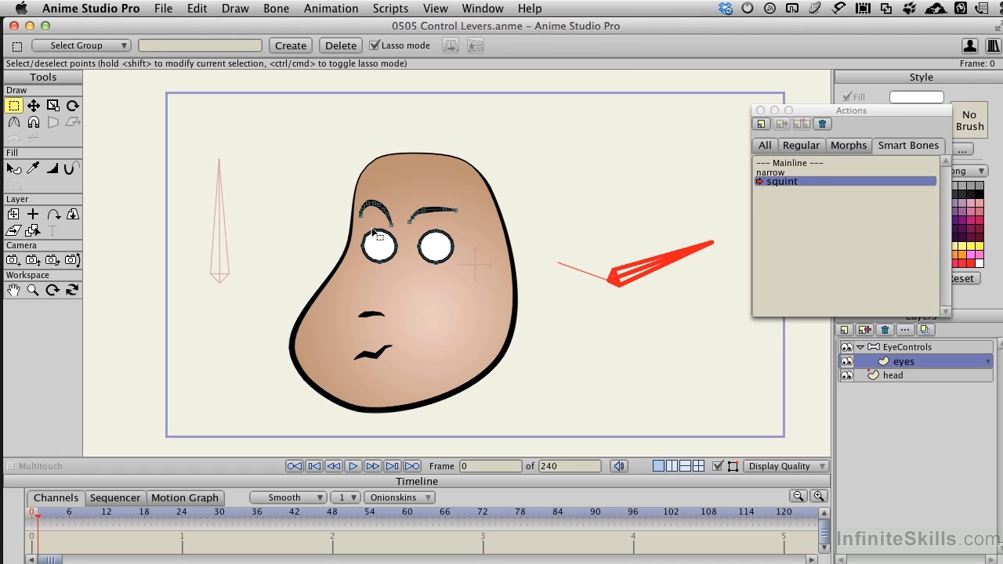
# - Pull the top point of each eye downward so both eyes flatten into squinting ovals
pyautogui.press('t')
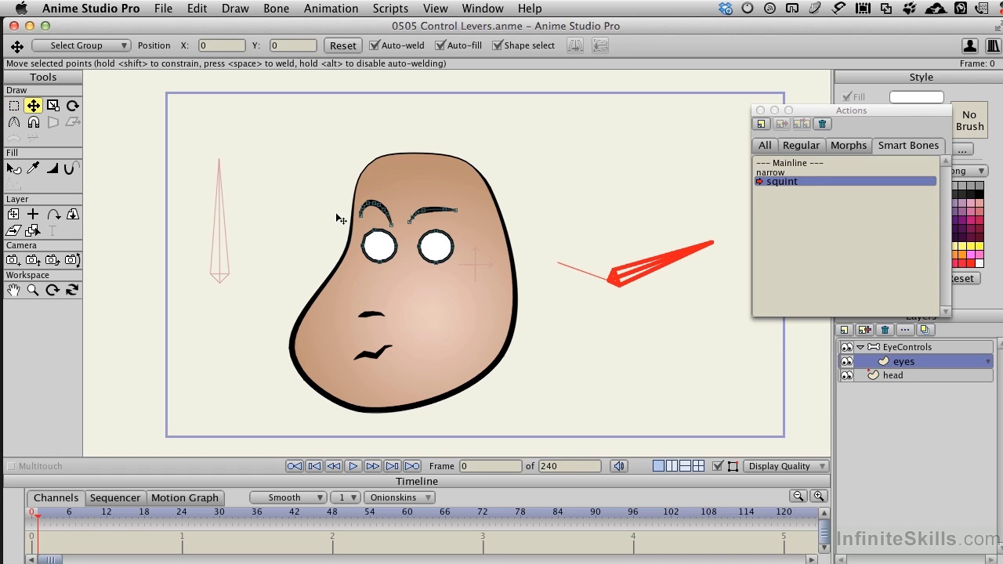
pyautogui.click(436, 232)
pyautogui.moveTo(437, 232); pyautogui.dragTo(430, 248)
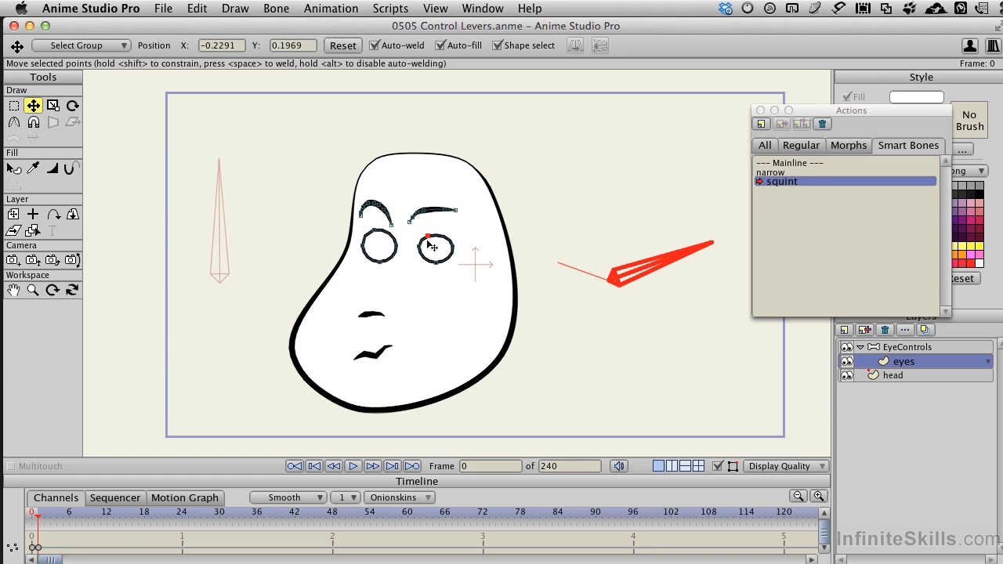
pyautogui.click(378, 231)
pyautogui.moveTo(383, 239); pyautogui.dragTo(389, 246)
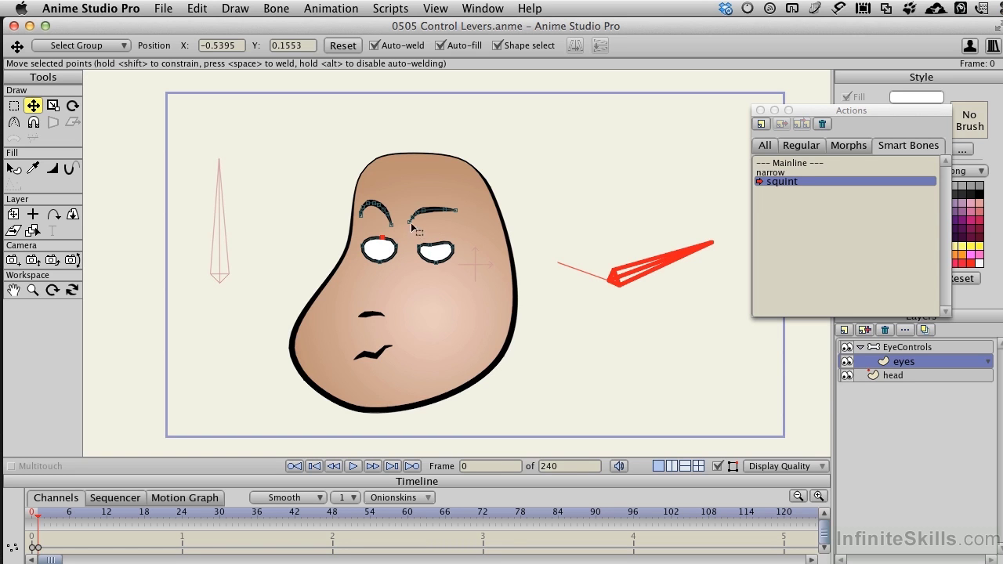
# - Select the right-hand eyebrow's points and lower the eyebrow over its squinting eye
pyautogui.press('g')
pyautogui.moveTo(400, 209)
pyautogui.mouseDown()
pyautogui.moveTo(410, 234)
pyautogui.moveTo(469, 205)
pyautogui.moveTo(400, 203)
pyautogui.mouseUp()
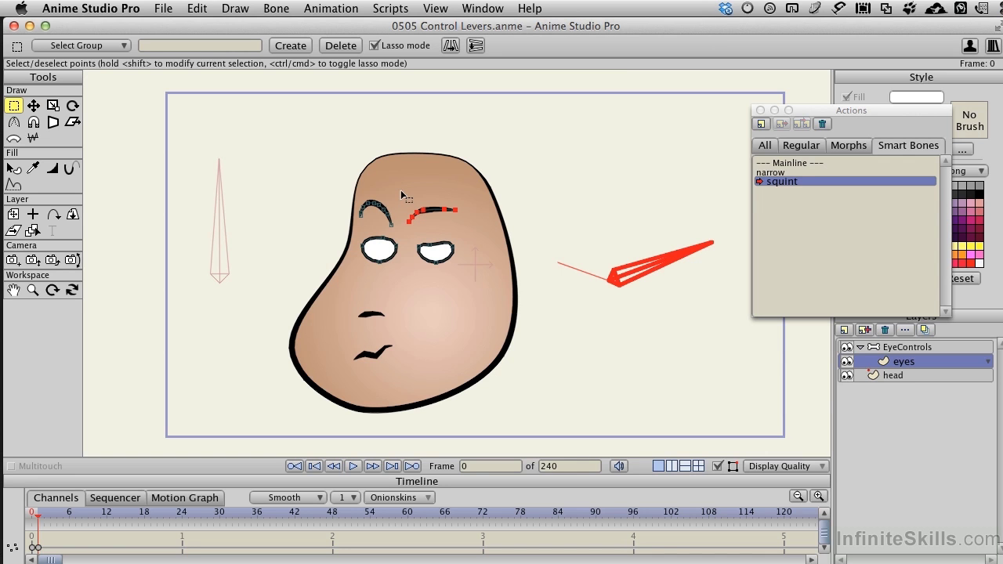
pyautogui.click(35, 109)
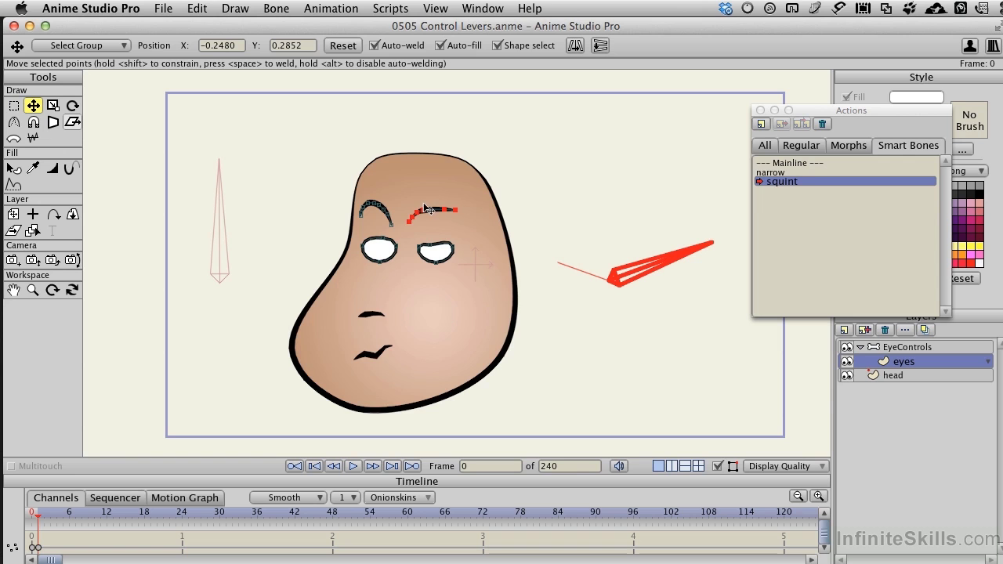
pyautogui.moveTo(423, 209); pyautogui.dragTo(460, 215)
pyautogui.press('e')
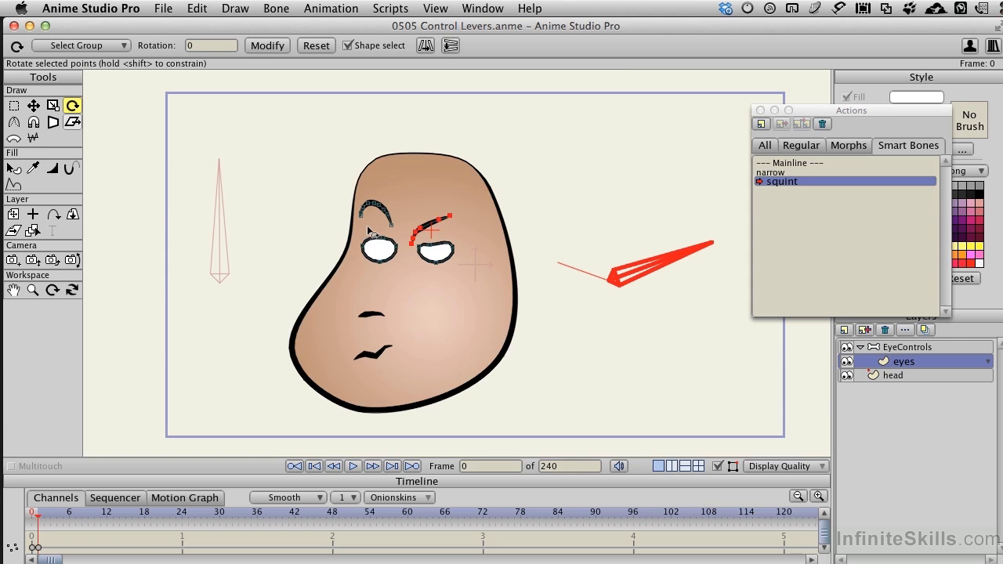
# - Select the left-hand eyebrow's points and tilt them with Rotate Points
pyautogui.press('g')
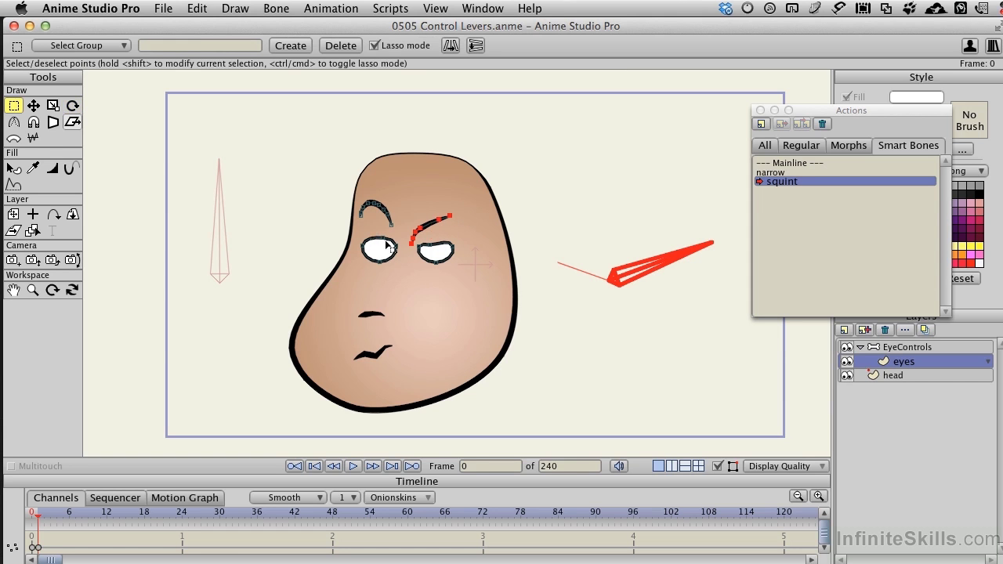
pyautogui.moveTo(376, 222)
pyautogui.mouseDown()
pyautogui.moveTo(403, 231)
pyautogui.moveTo(390, 192)
pyautogui.moveTo(366, 191)
pyautogui.moveTo(358, 204)
pyautogui.moveTo(357, 220)
pyautogui.moveTo(389, 225)
pyautogui.mouseUp()
pyautogui.press('t')
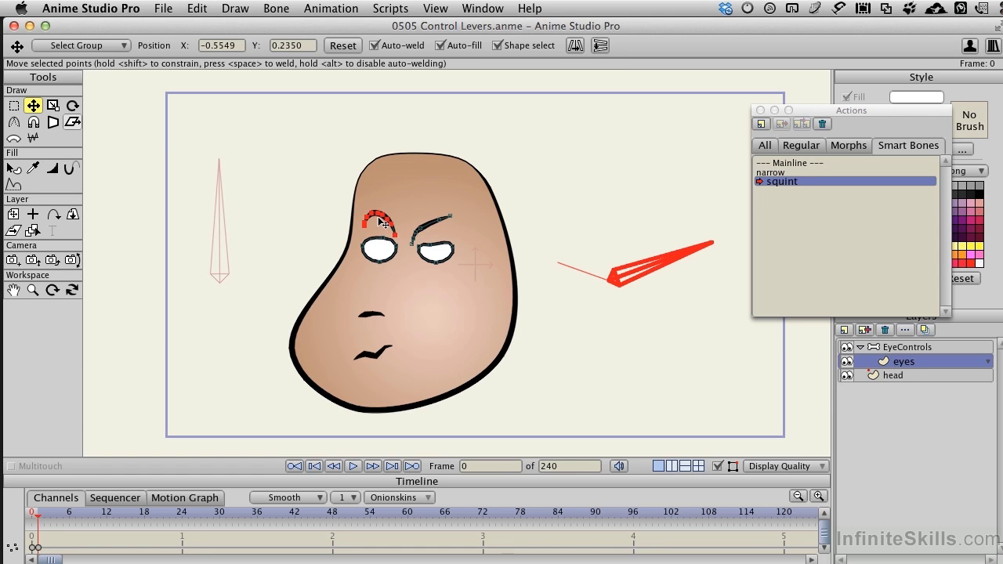
pyautogui.press('r')
pyautogui.moveTo(369, 202); pyautogui.dragTo(371, 205)
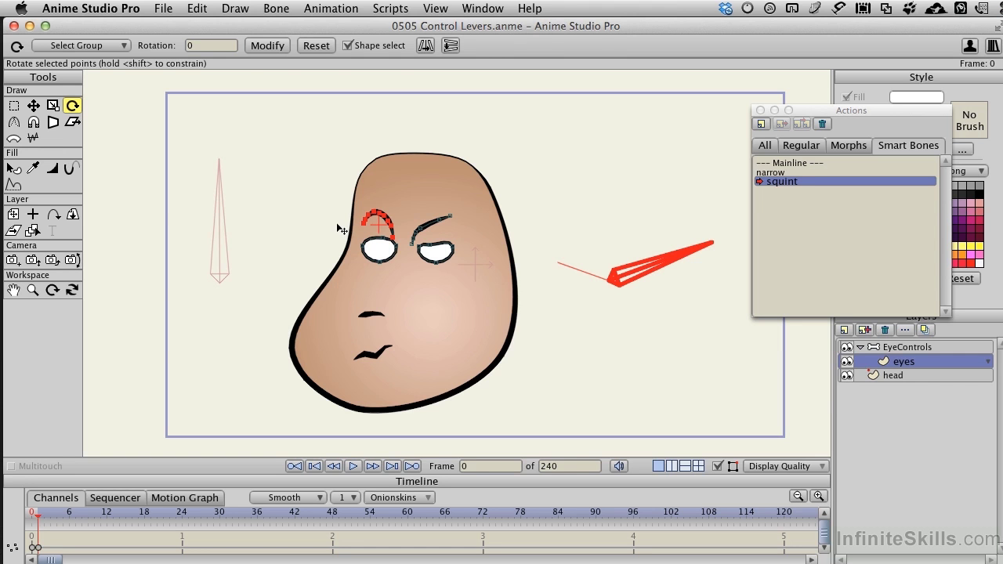
# - Lower the left eyebrow's inner end point toward the nose, undoing a misplaced move
pyautogui.press('t')
pyautogui.moveTo(341, 228); pyautogui.dragTo(418, 245)
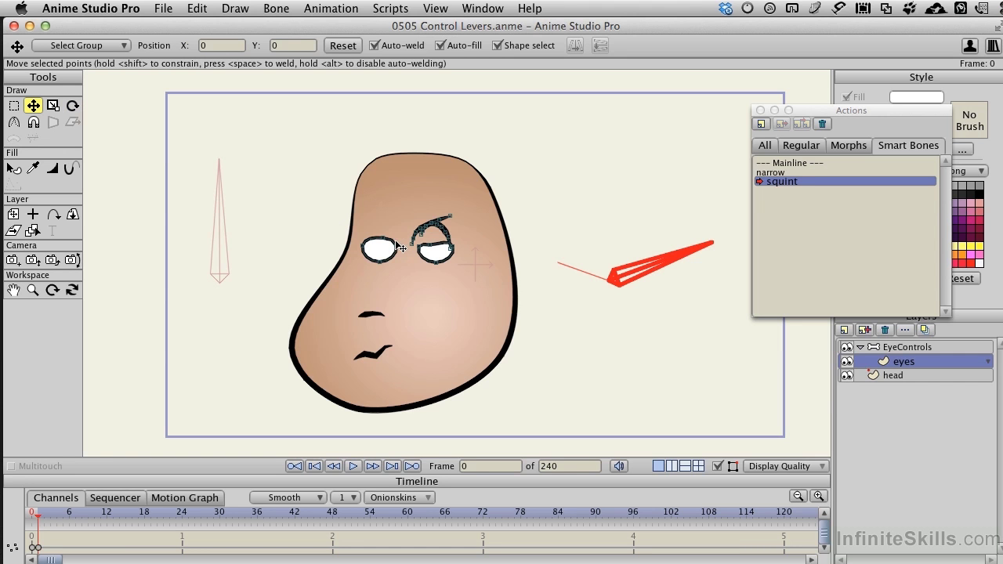
pyautogui.press('super+z')
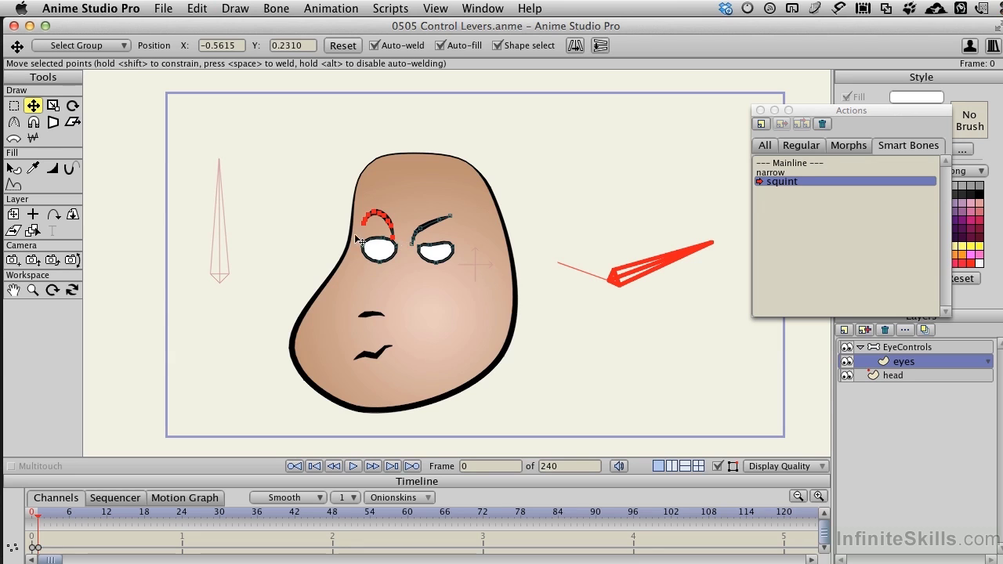
pyautogui.click(338, 237)
pyautogui.click(394, 236)
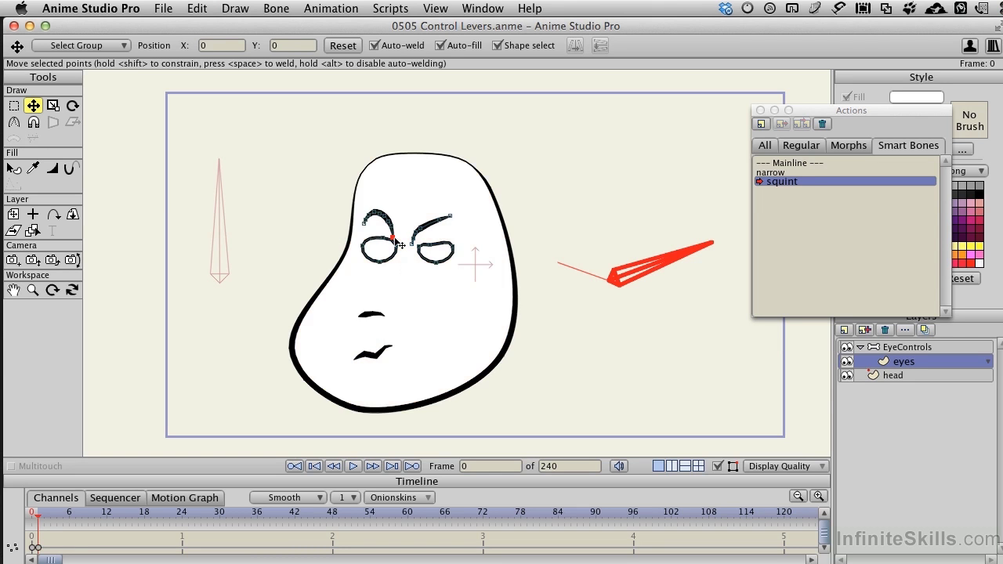
pyautogui.moveTo(394, 236); pyautogui.dragTo(405, 233)
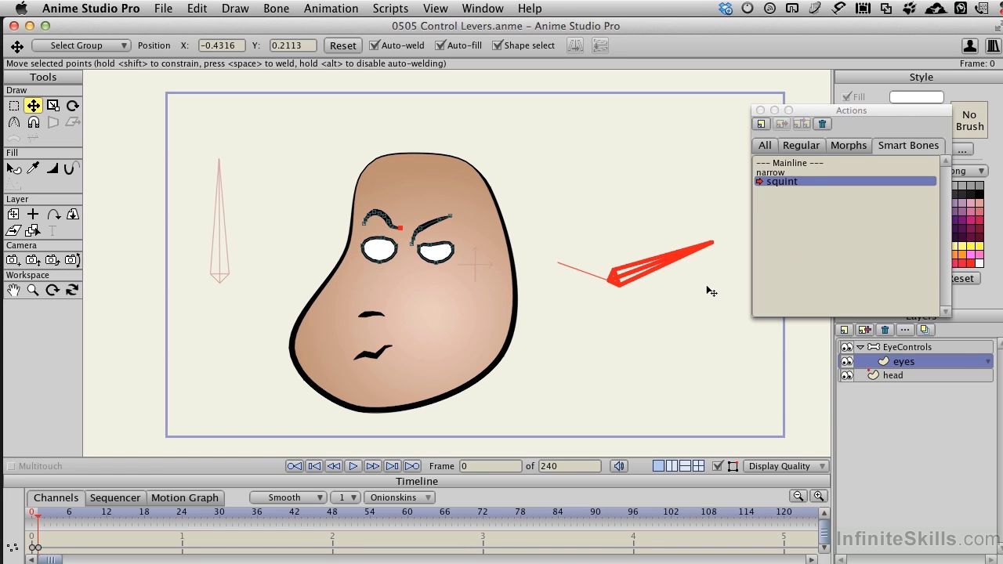
# - Return to the Mainline and select the EyeControls bone layer
pyautogui.click(793, 163)
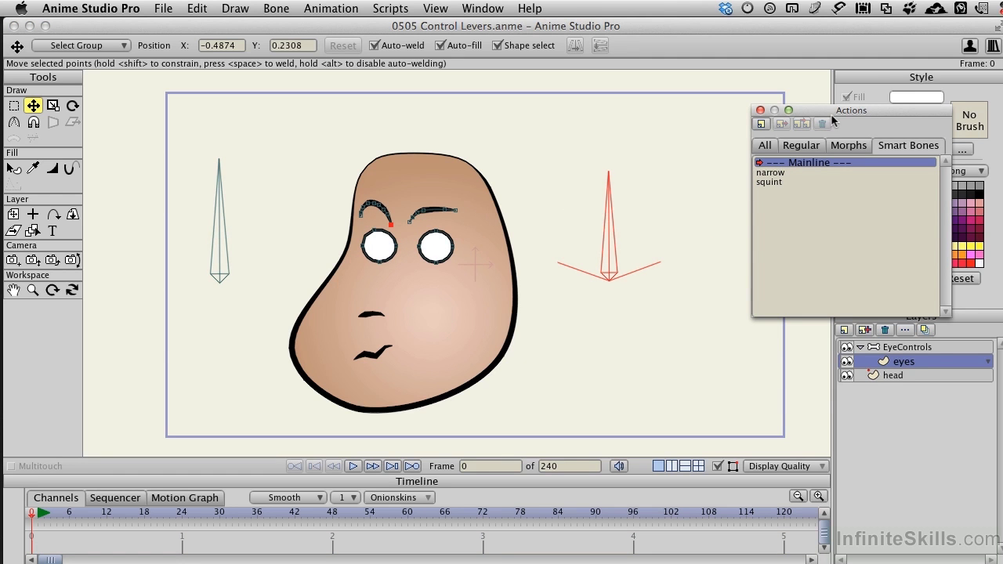
pyautogui.moveTo(838, 111); pyautogui.dragTo(710, 70)
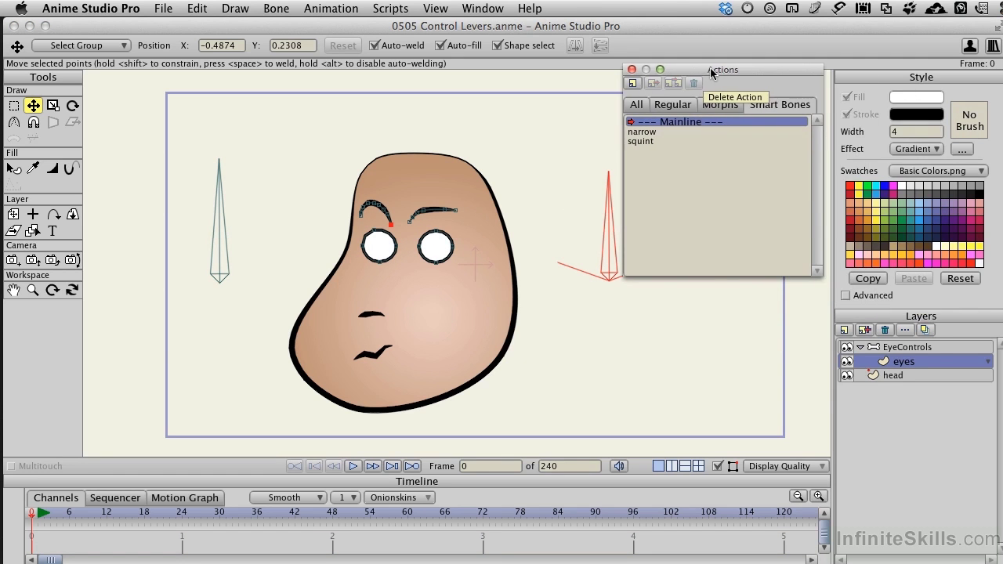
pyautogui.click(906, 350)
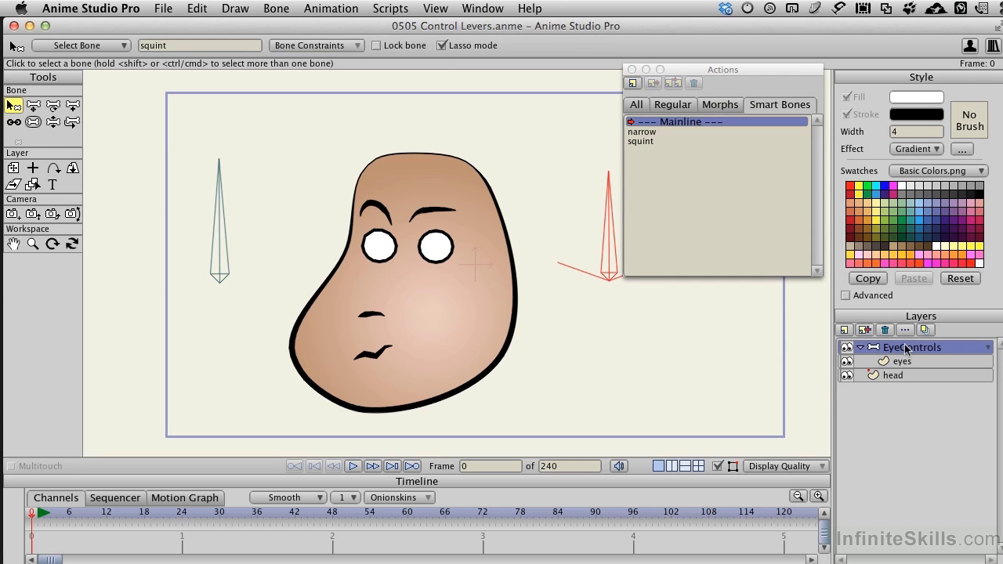
# - Test-rotate the squint lever with Rotate Bone, then undo the rotation
pyautogui.click(53, 106)
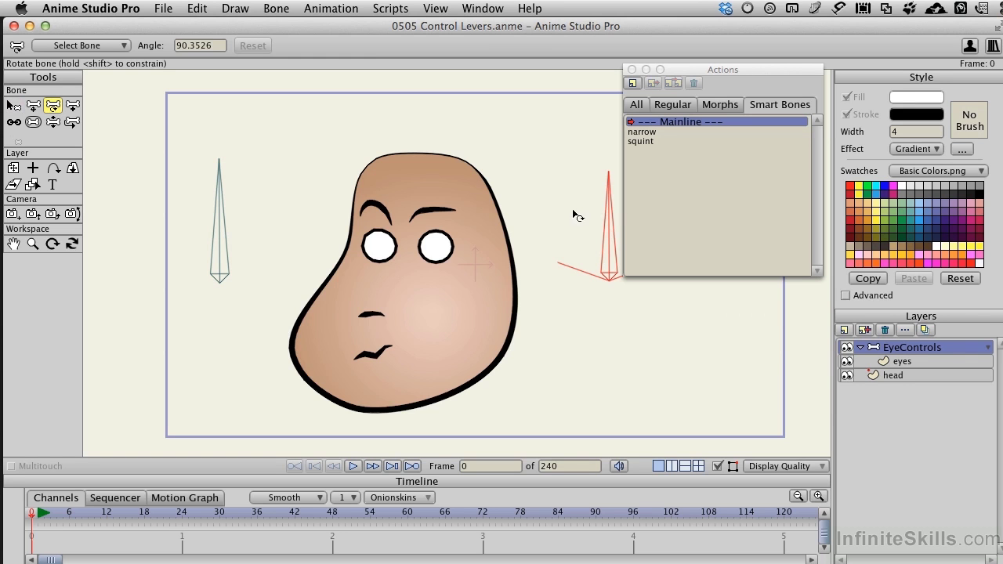
pyautogui.moveTo(613, 221); pyautogui.dragTo(673, 233)
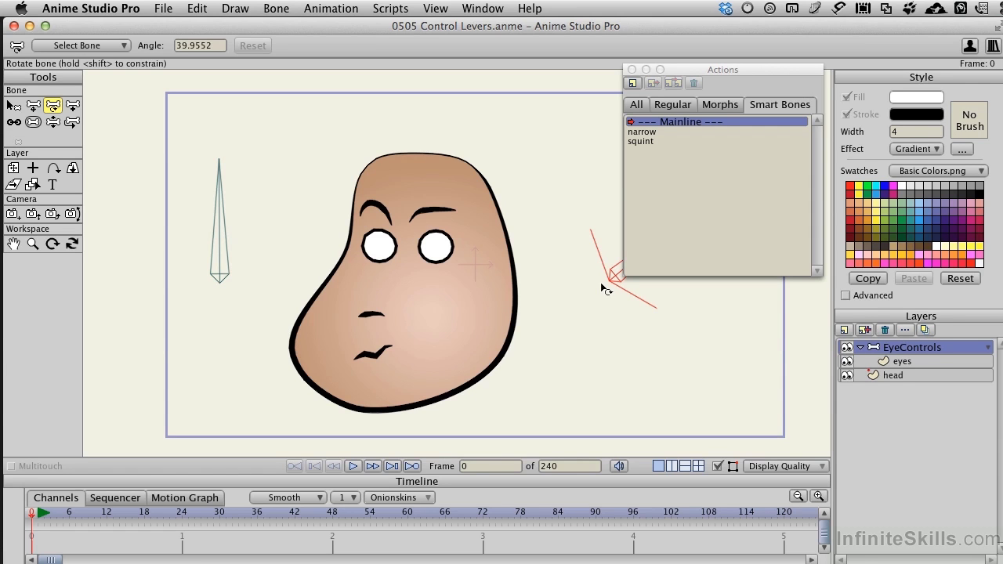
pyautogui.press('super+z')
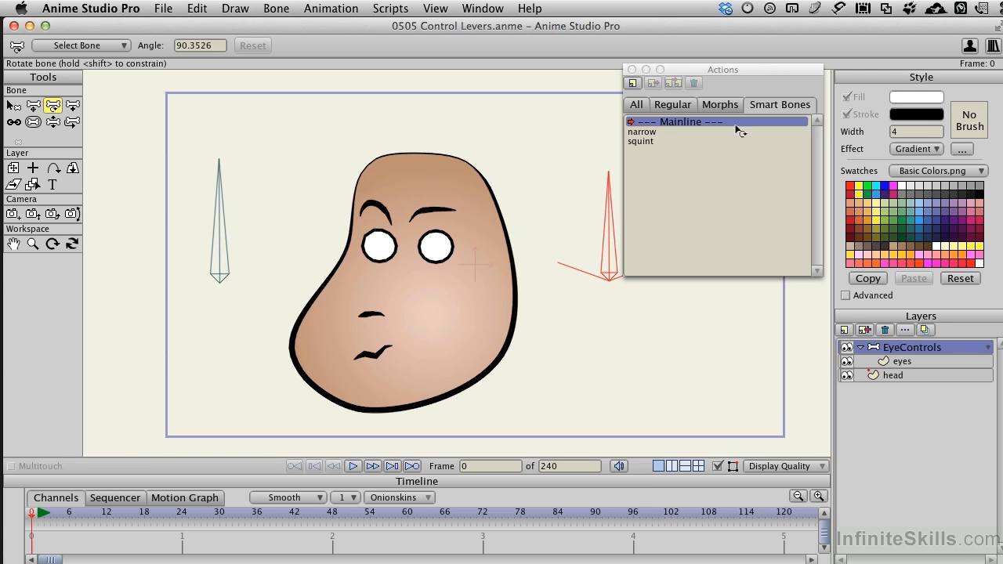
pyautogui.moveTo(714, 73); pyautogui.dragTo(778, 69)
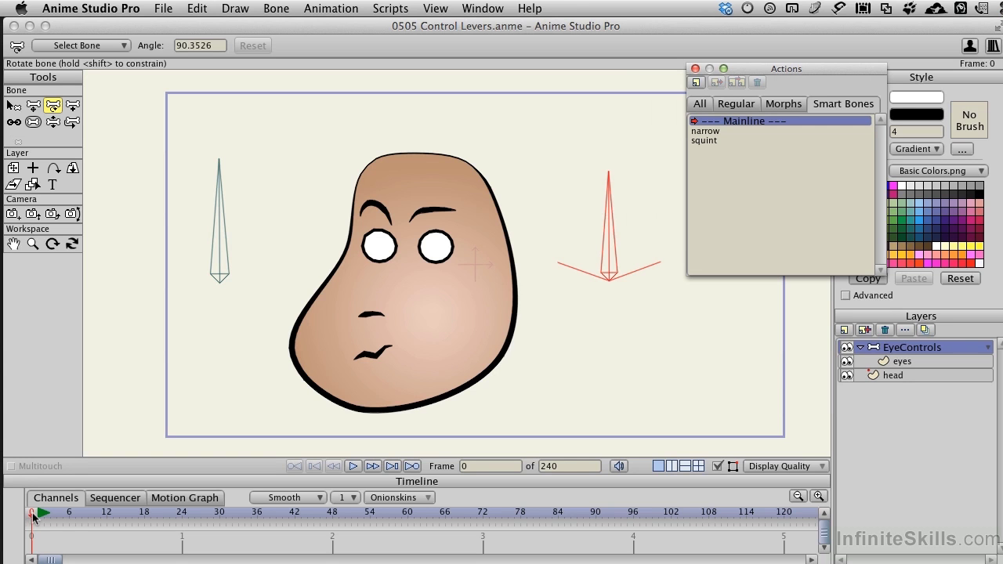
# - At frame 24, rotate the narrow lever to about 55° and the squint lever to about 86°
pyautogui.click(182, 515)
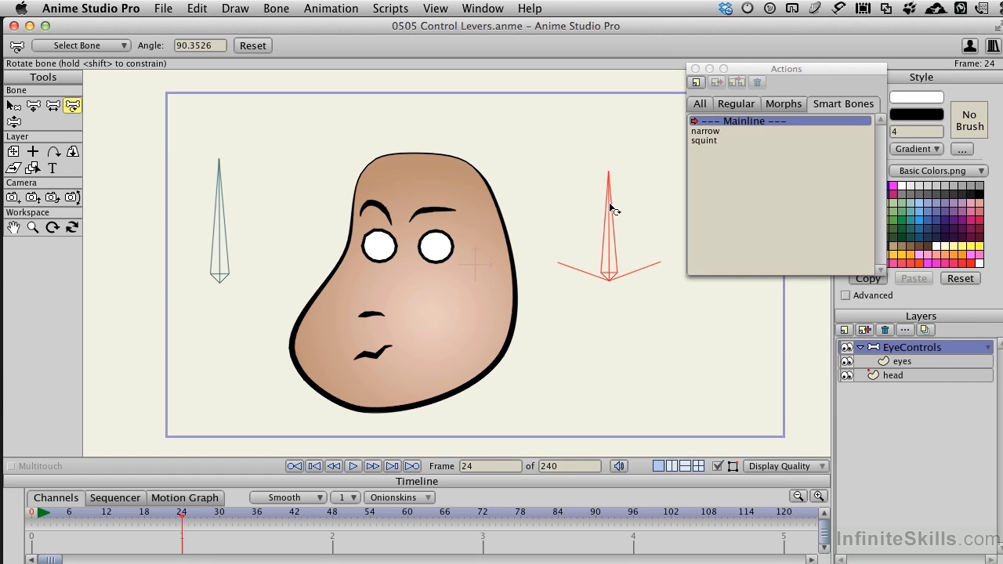
pyautogui.moveTo(613, 210)
pyautogui.mouseDown()
pyautogui.moveTo(642, 215)
pyautogui.moveTo(701, 252)
pyautogui.mouseUp()
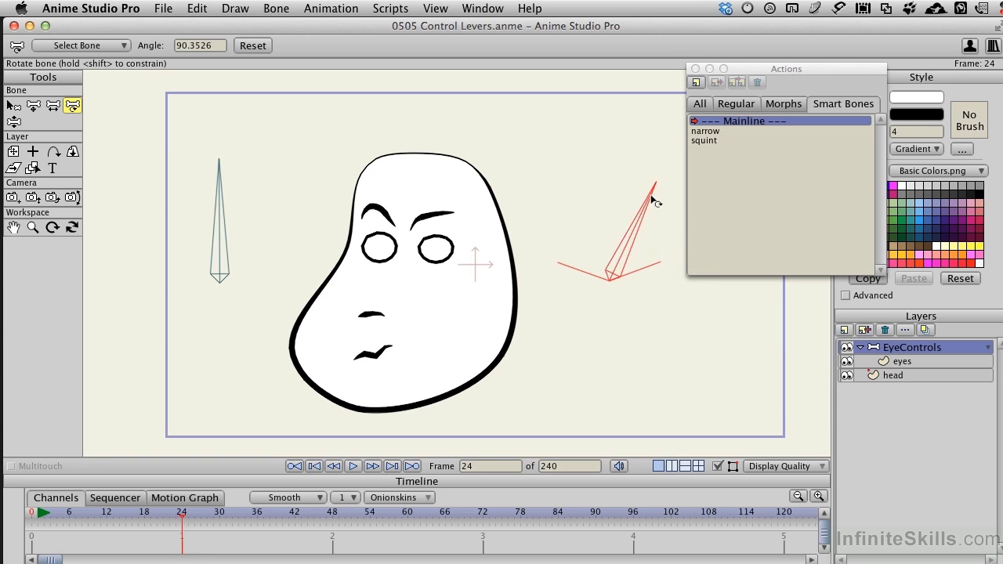
pyautogui.moveTo(651, 200)
pyautogui.mouseDown()
pyautogui.moveTo(604, 173)
pyautogui.moveTo(691, 253)
pyautogui.moveTo(640, 201)
pyautogui.mouseUp()
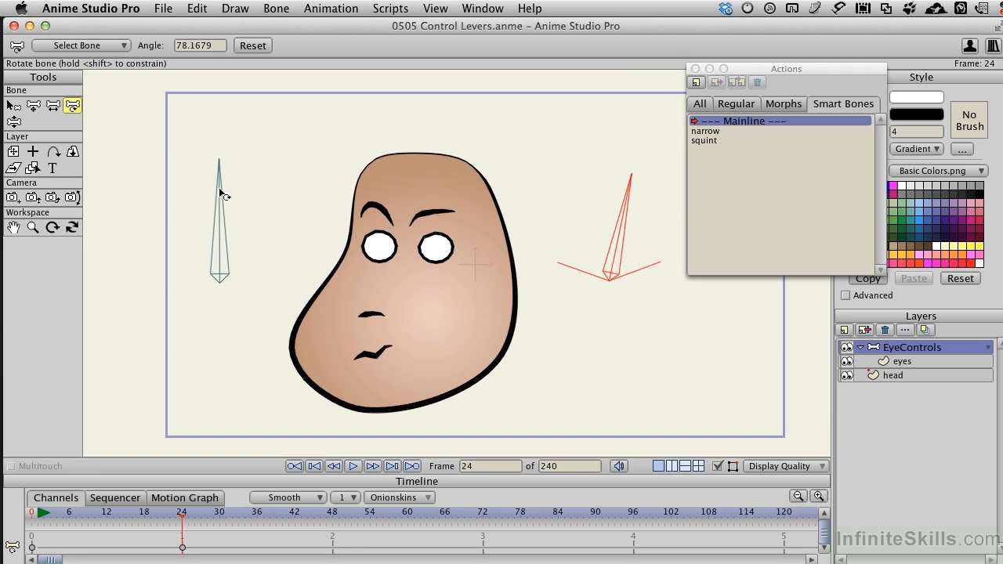
pyautogui.moveTo(220, 192); pyautogui.dragTo(281, 197)
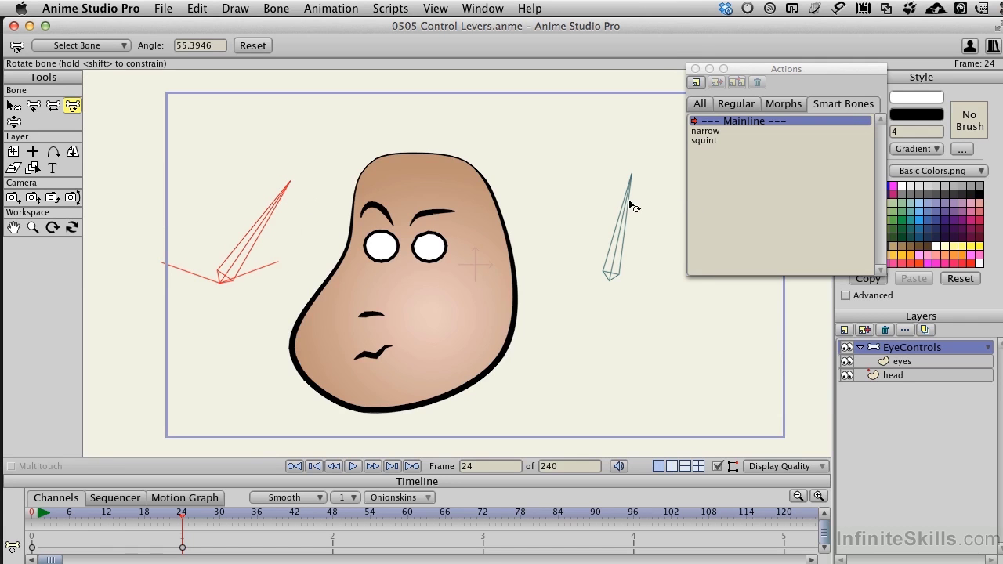
pyautogui.moveTo(631, 209); pyautogui.dragTo(623, 180)
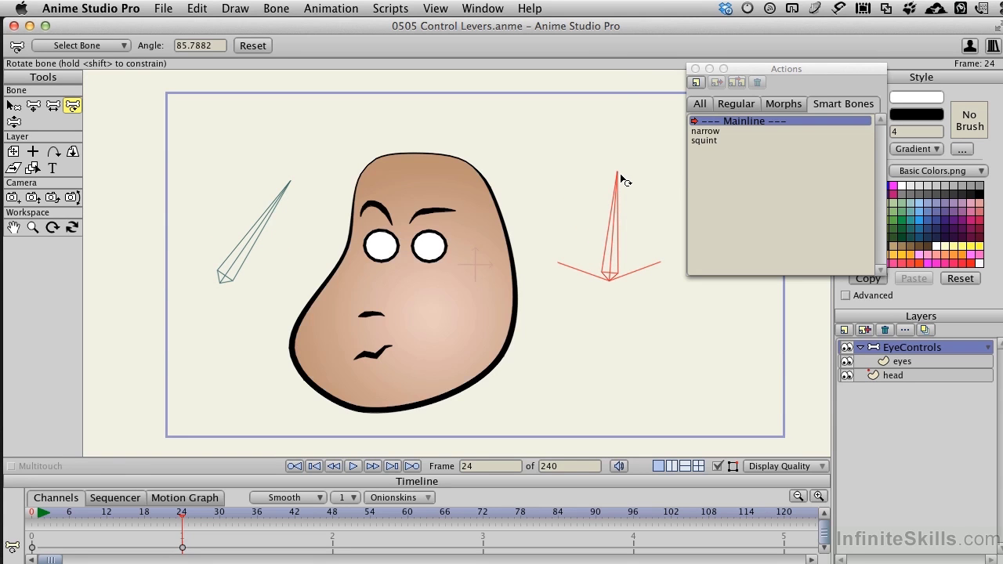